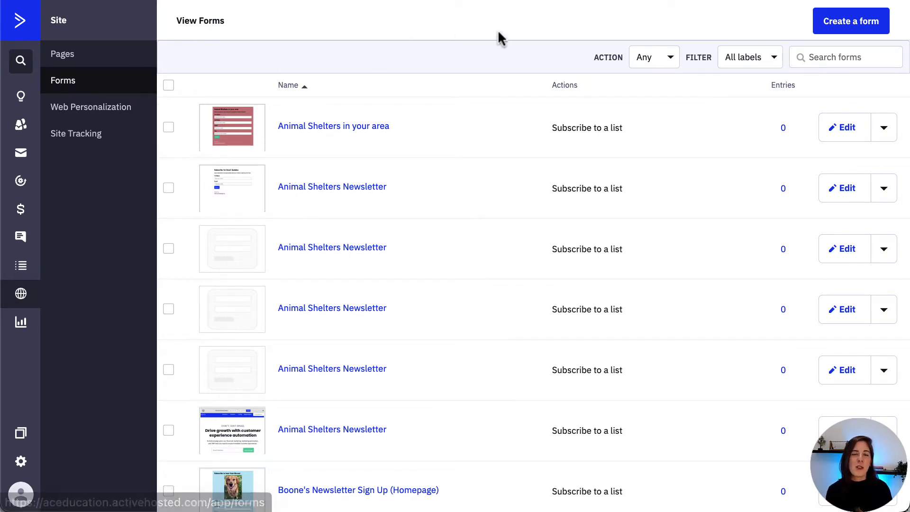
Step: Name a new inline form 'Subscribe to our Newsletter' and make it subscribe contacts to Boone's Monthly Newsletter
{"action": "left_click", "coordinate": [847, 23]}
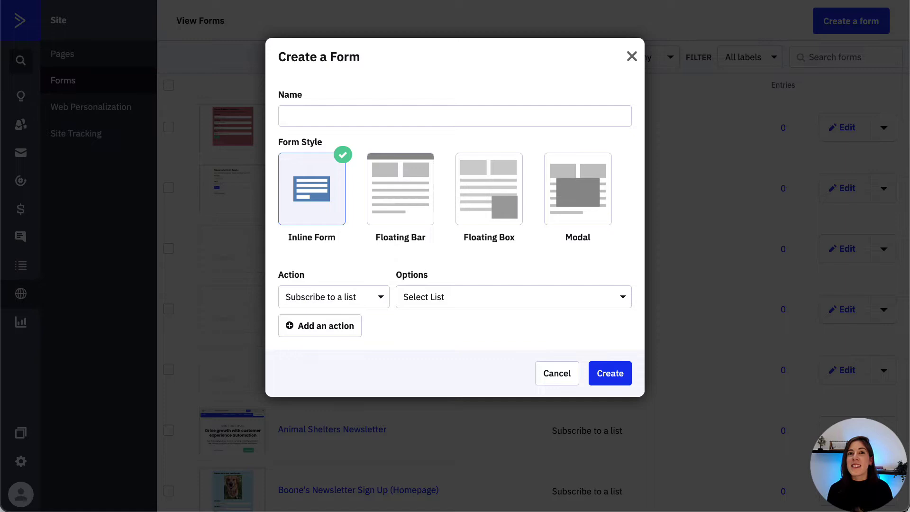
{"action": "left_click", "coordinate": [488, 121]}
{"action": "type", "text": "Subscribe to our Newsletter"}
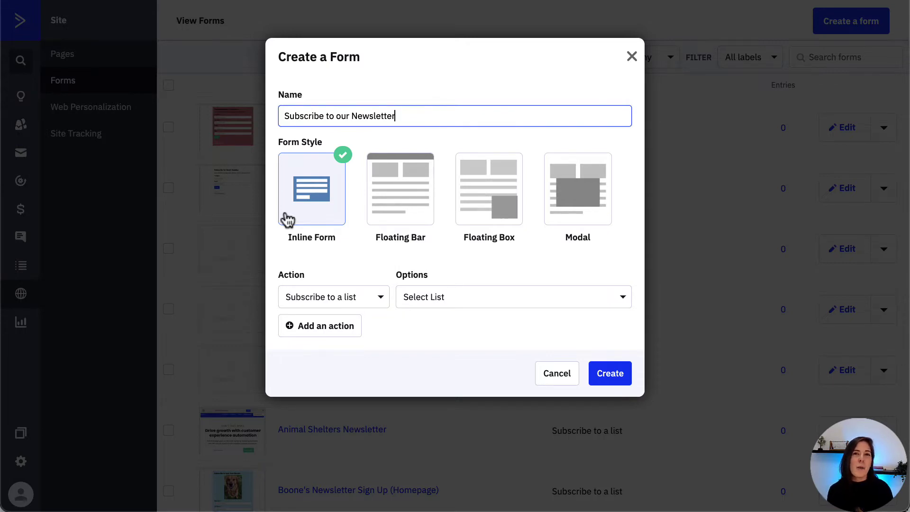
{"action": "left_click", "coordinate": [366, 298]}
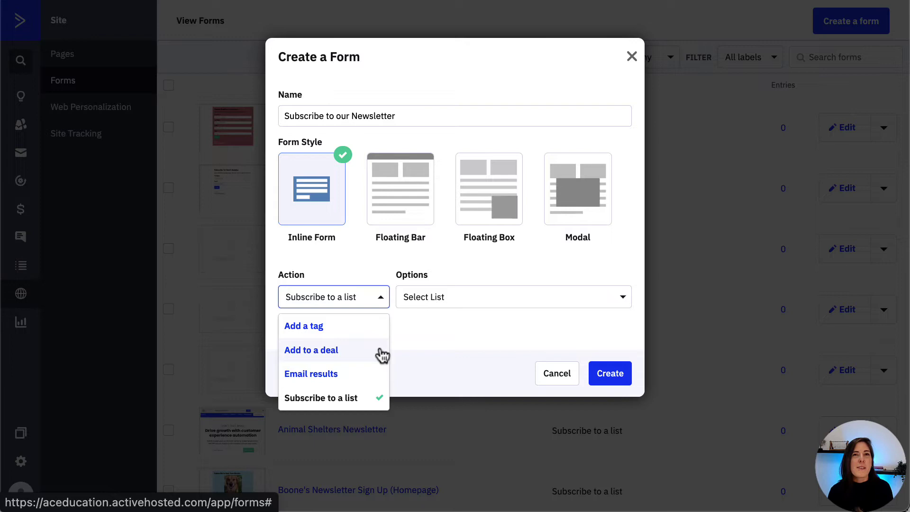
{"action": "left_click", "coordinate": [370, 404]}
{"action": "left_click", "coordinate": [455, 297]}
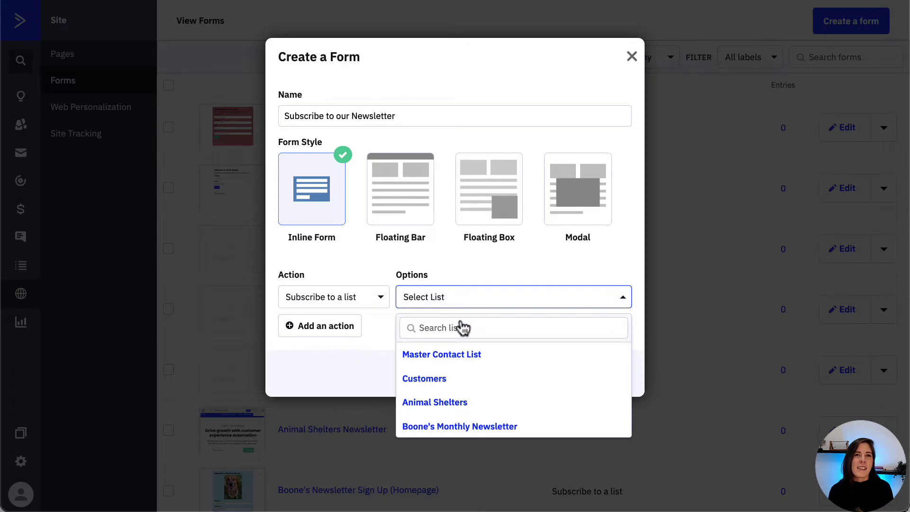
{"action": "left_click", "coordinate": [460, 426]}
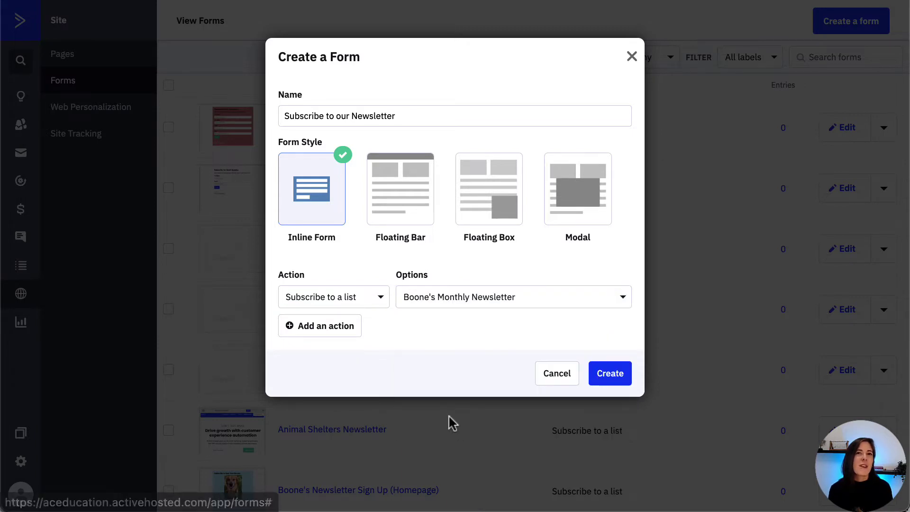
Step: Create the form and retitle its heading 'Subscribe to our Newsletter'
{"action": "left_click", "coordinate": [611, 373]}
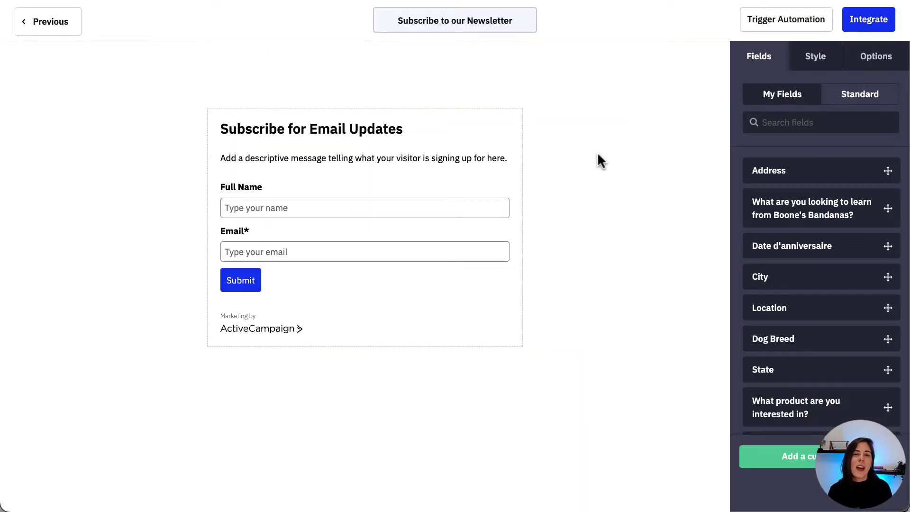
{"action": "mouse_move", "coordinate": [364, 129]}
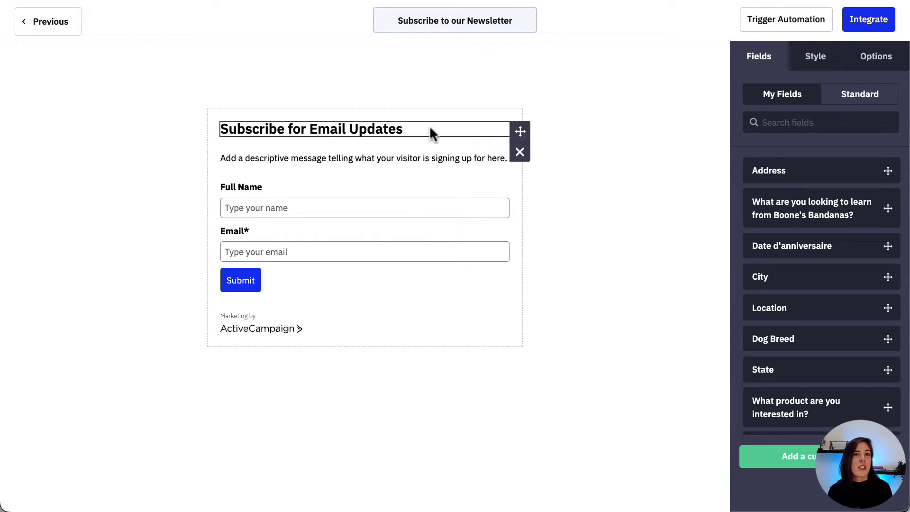
{"action": "left_click", "coordinate": [384, 131]}
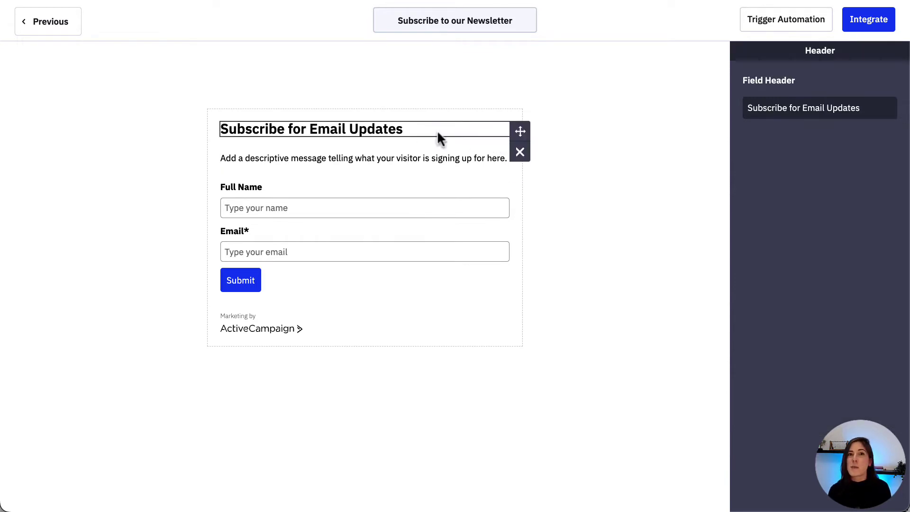
{"action": "triple_click", "coordinate": [795, 108]}
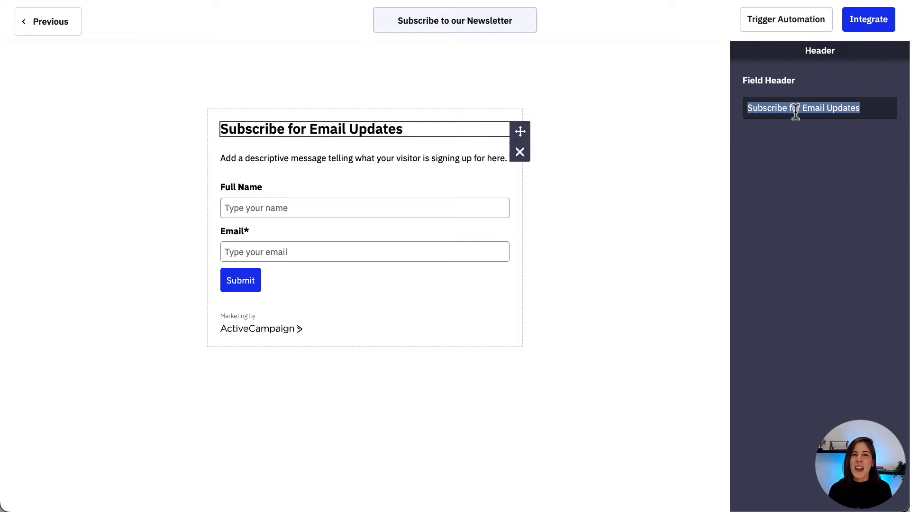
{"action": "type", "text": "Subscribe to our Newsletter"}
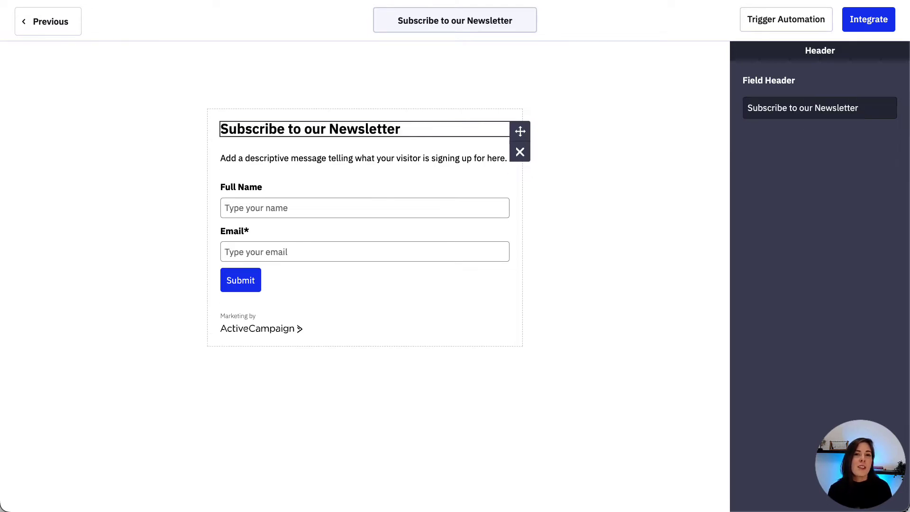
Step: Replace the description with 'Where should we send the news and updates?'
{"action": "left_click", "coordinate": [241, 157]}
{"action": "left_click_drag", "start_coordinate": [847, 112], "coordinate": [735, 86]}
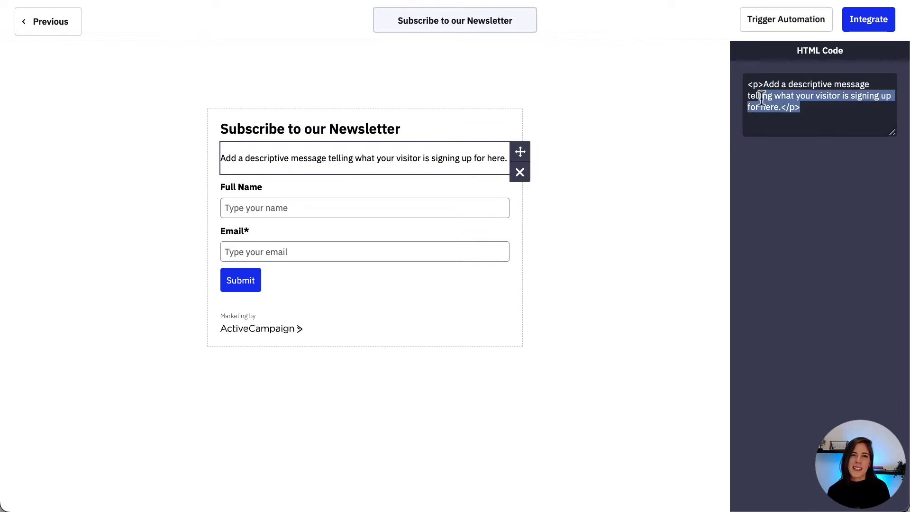
{"action": "type", "text": "Where should we send the news and updates?"}
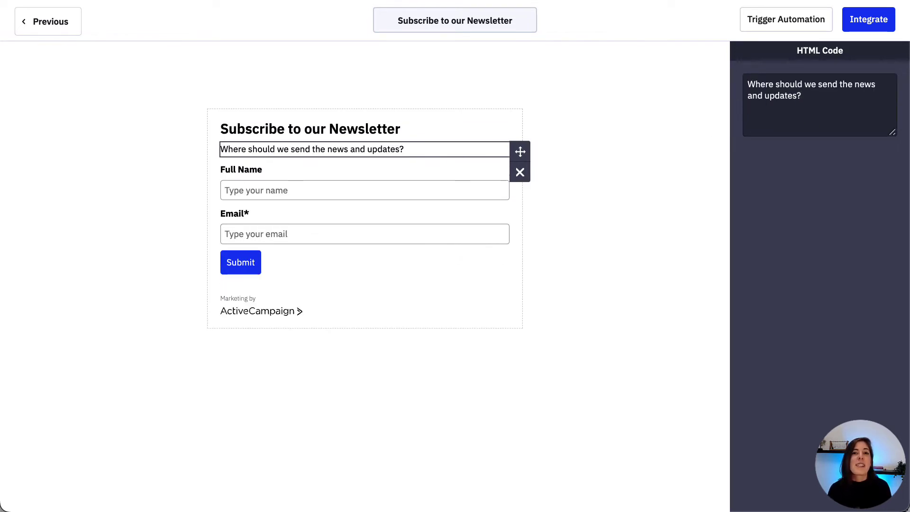
{"action": "left_click", "coordinate": [654, 172]}
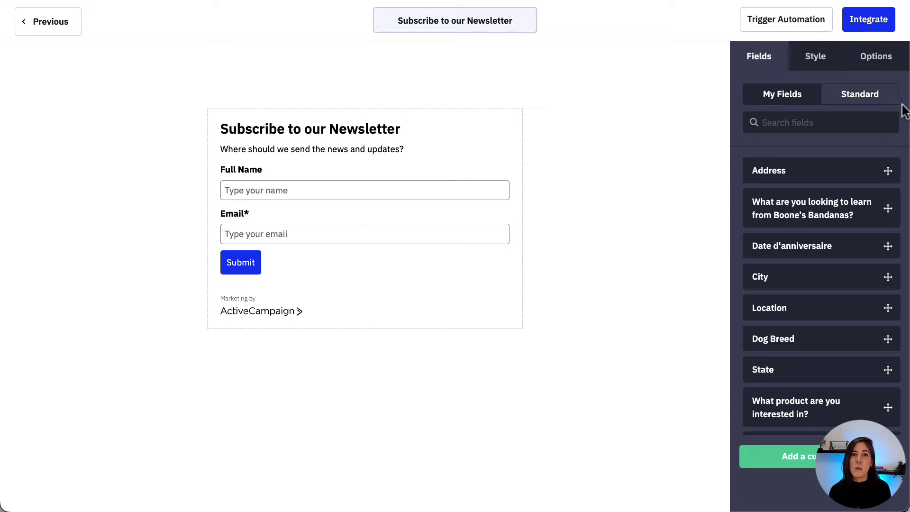
Step: Add a CAPTCHA field from the Standard fields below the Email field
{"action": "left_click", "coordinate": [889, 99]}
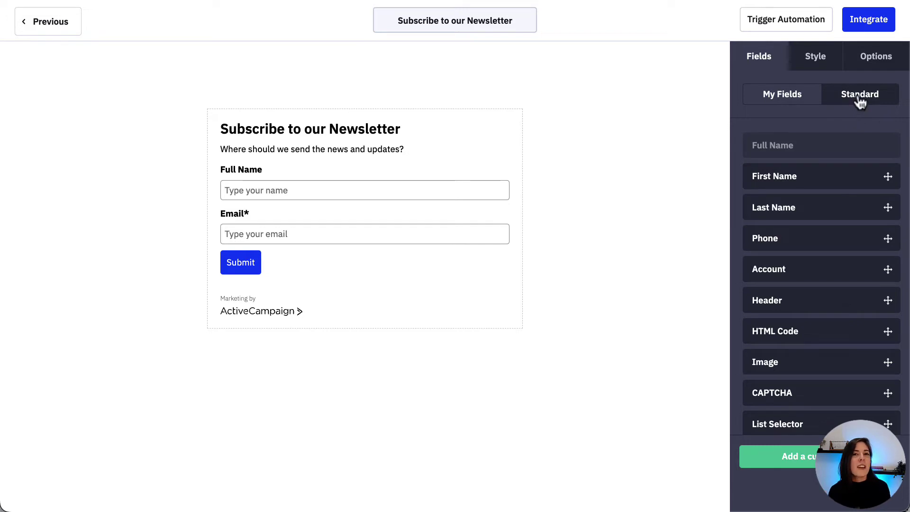
{"action": "left_click", "coordinate": [783, 94]}
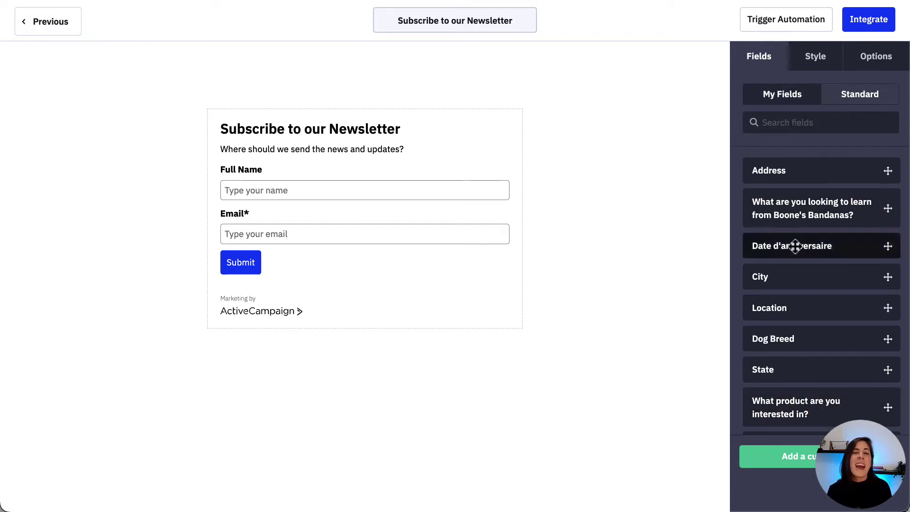
{"action": "left_click", "coordinate": [856, 102]}
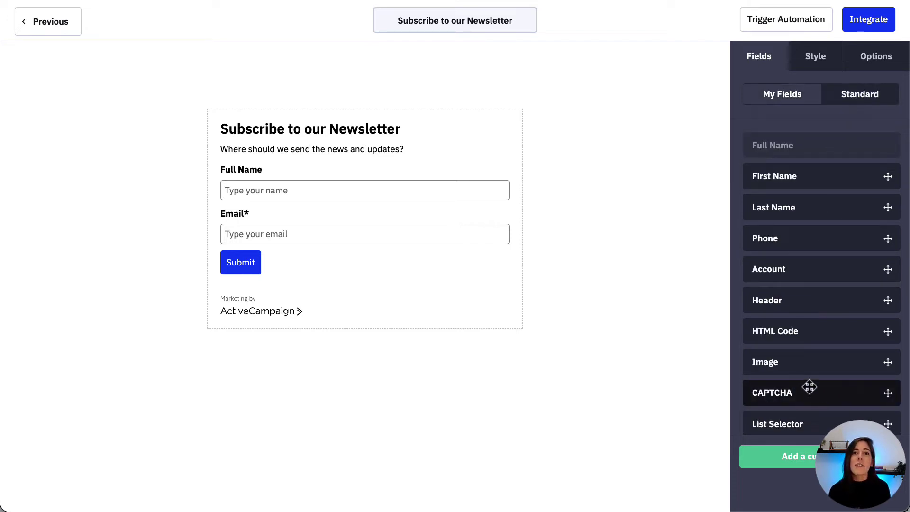
{"action": "left_click_drag", "start_coordinate": [810, 392], "coordinate": [345, 236]}
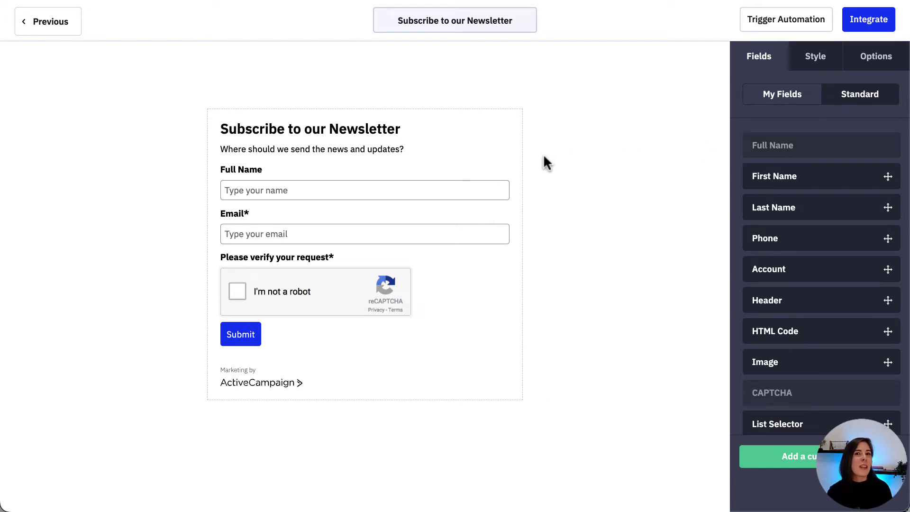
{"action": "mouse_move", "coordinate": [365, 182]}
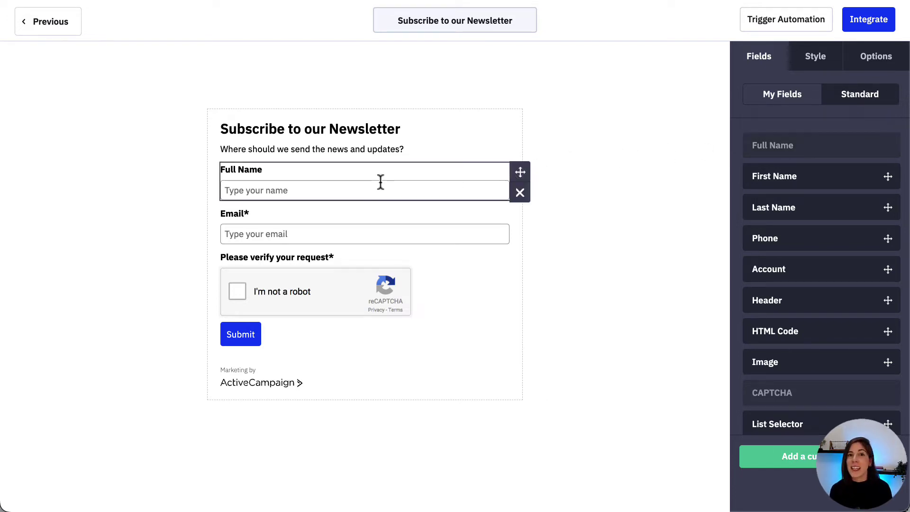
Step: Make the Full Name field required
{"action": "left_click", "coordinate": [309, 176]}
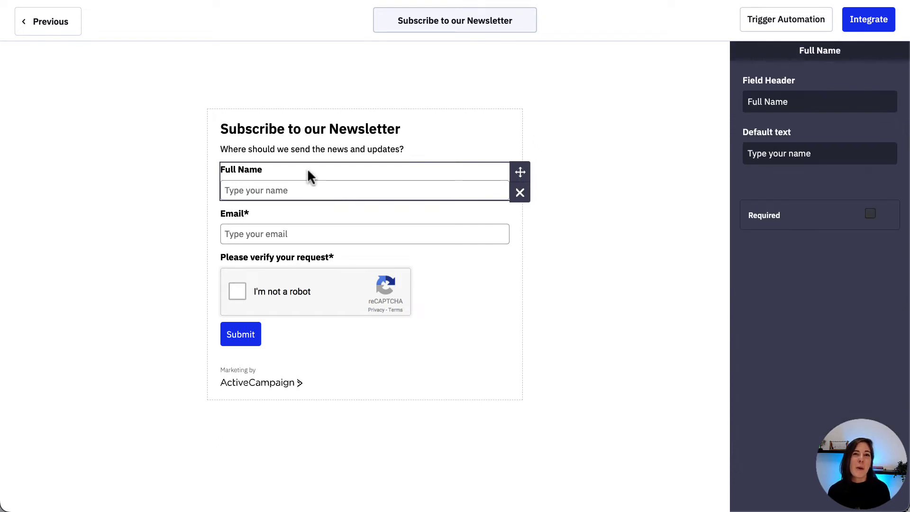
{"action": "left_click", "coordinate": [871, 214]}
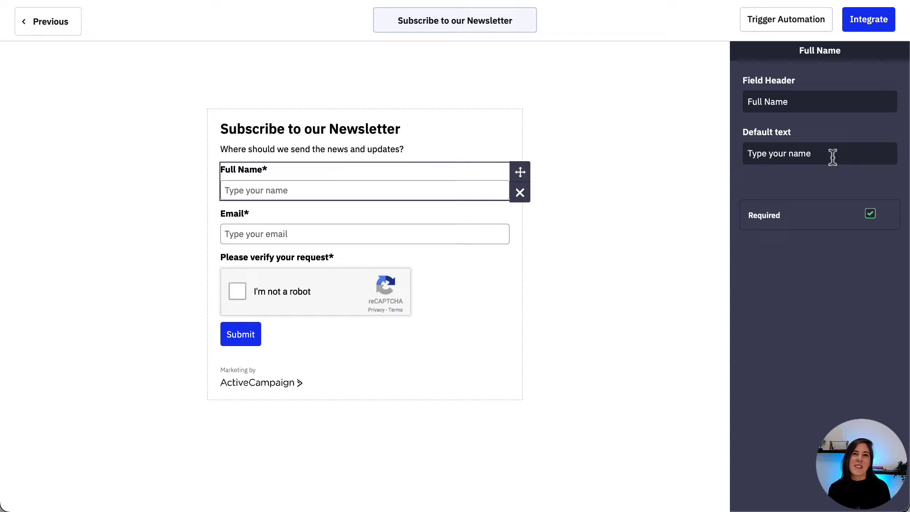
{"action": "left_click", "coordinate": [638, 127]}
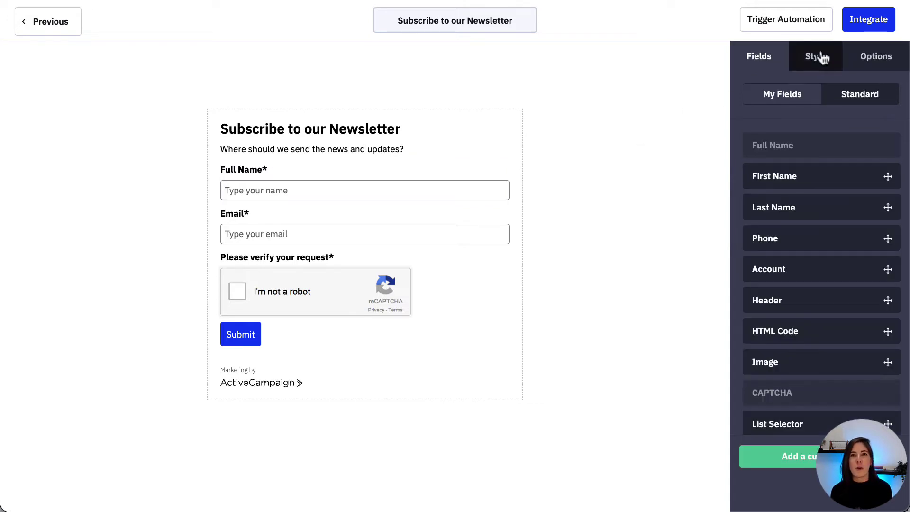
Step: Check the Style settings with AC Branding left on, then view the Options submit settings
{"action": "left_click", "coordinate": [818, 57]}
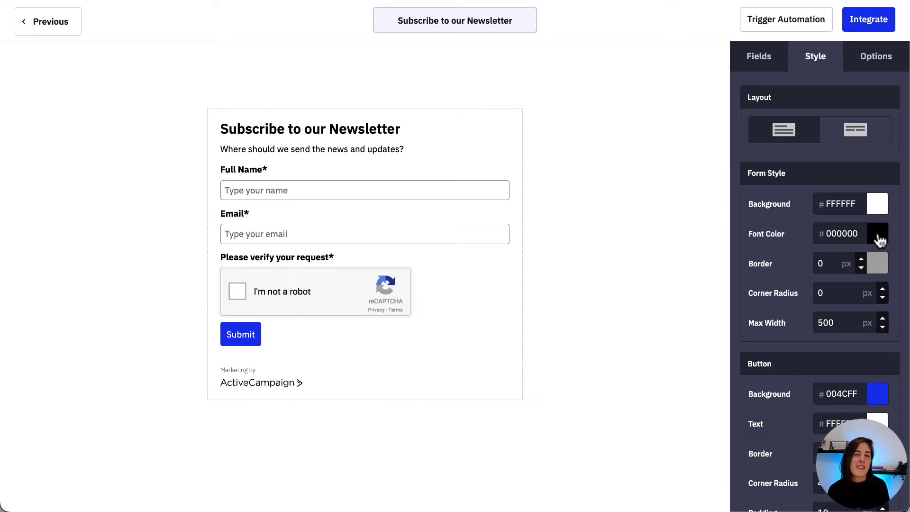
{"action": "scroll", "coordinate": [880, 234], "scroll_direction": "down", "scroll_amount": 3}
{"action": "scroll", "coordinate": [880, 241], "scroll_direction": "down", "scroll_amount": 2}
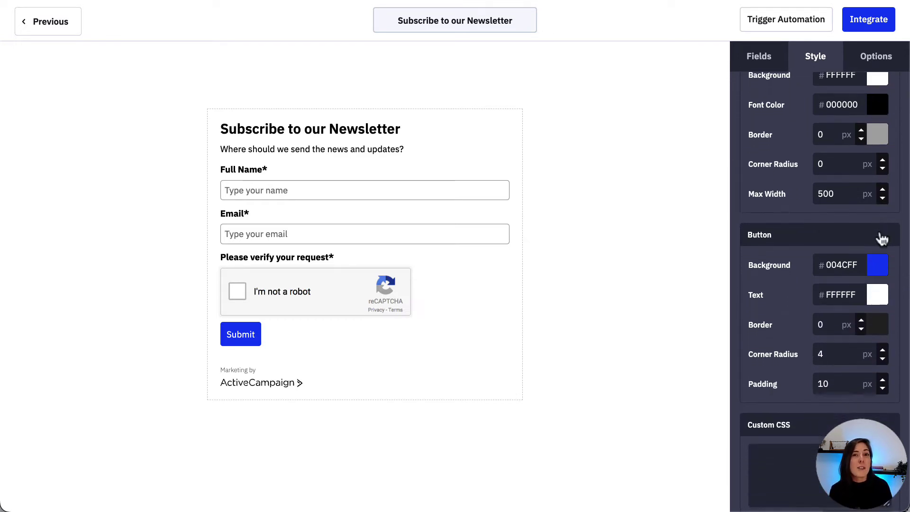
{"action": "scroll", "coordinate": [880, 240], "scroll_direction": "down", "scroll_amount": 2}
{"action": "scroll", "coordinate": [882, 238], "scroll_direction": "down", "scroll_amount": 2}
{"action": "scroll", "coordinate": [882, 238], "scroll_direction": "down", "scroll_amount": 2}
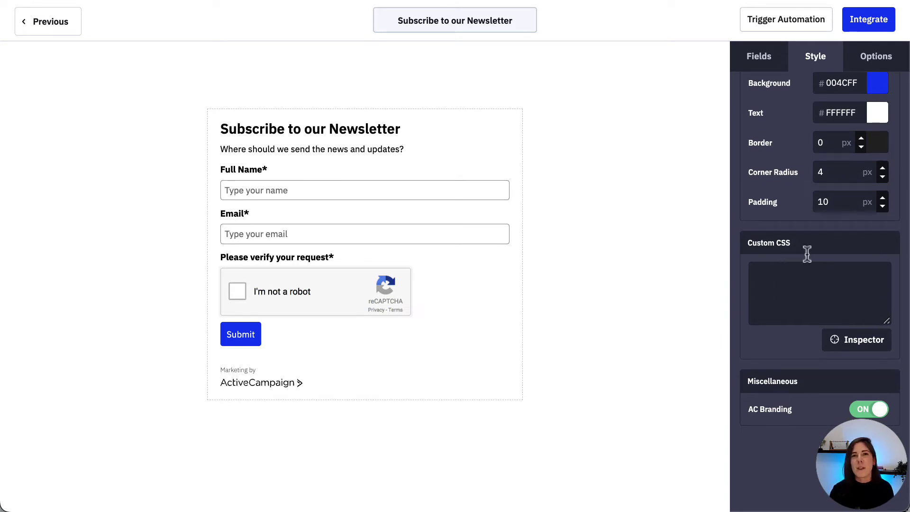
{"action": "left_click", "coordinate": [869, 410]}
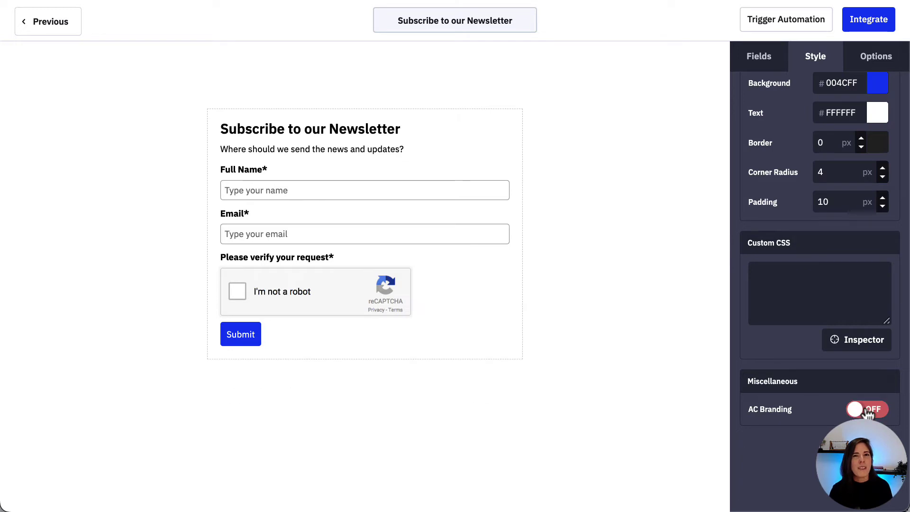
{"action": "left_click", "coordinate": [872, 411]}
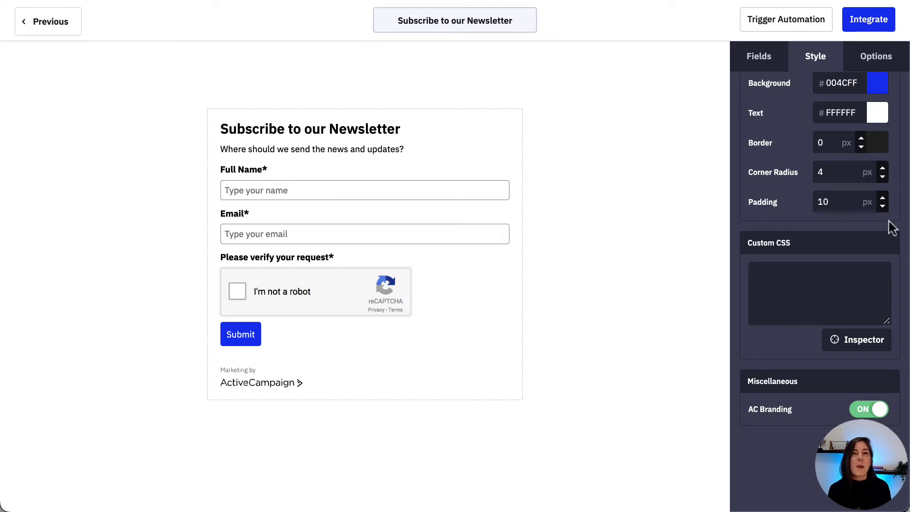
{"action": "left_click", "coordinate": [870, 61]}
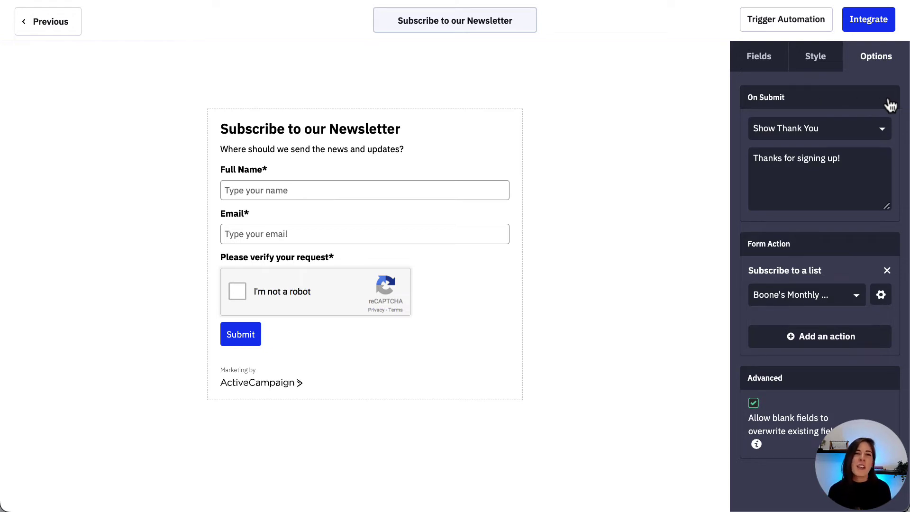
{"action": "left_click", "coordinate": [882, 128]}
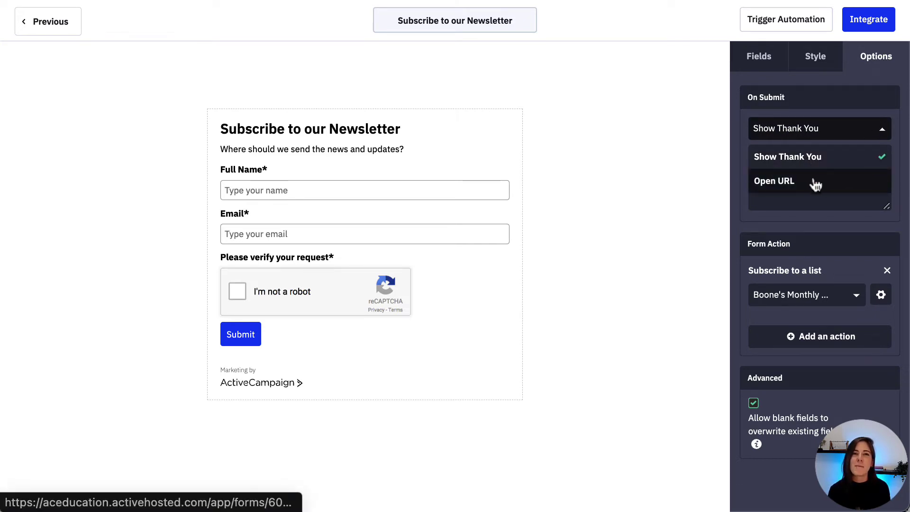
{"action": "left_click", "coordinate": [882, 129]}
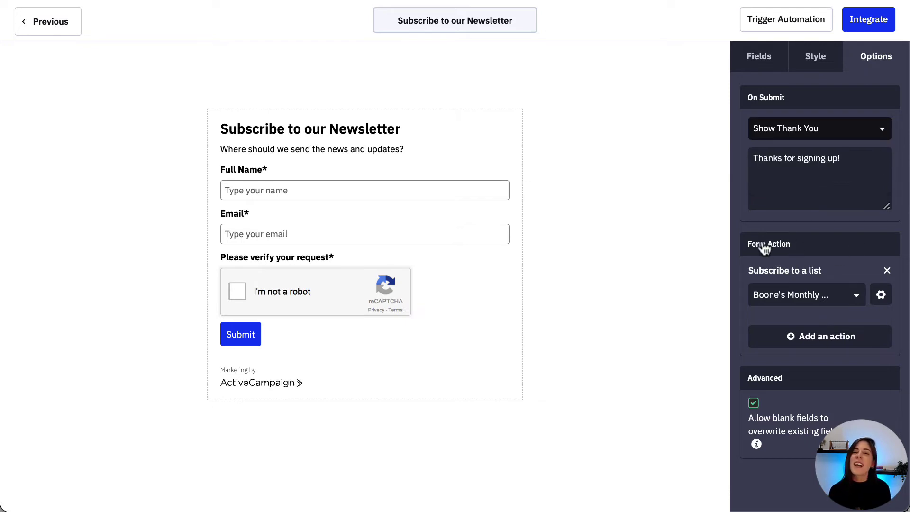
{"action": "left_click", "coordinate": [882, 295]}
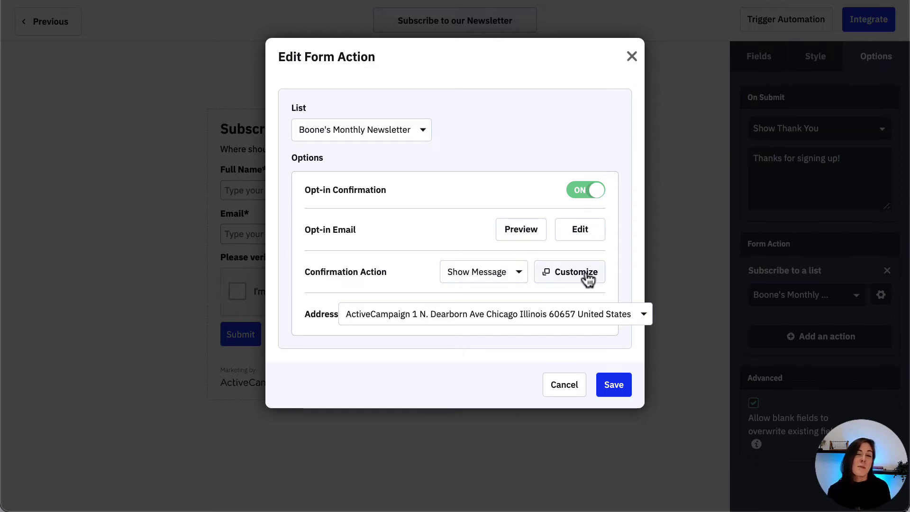
{"action": "left_click", "coordinate": [632, 57]}
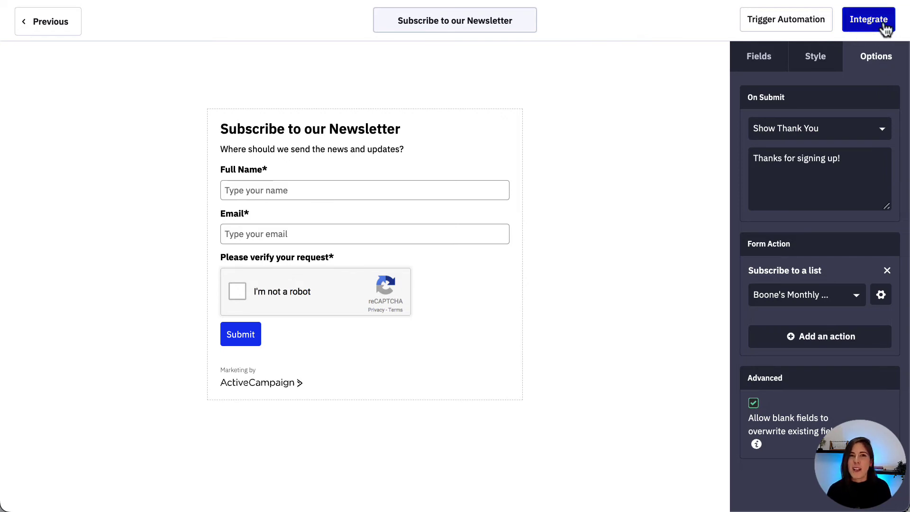
Step: Open the Integrate page and copy the Simple and Full Embed codes
{"action": "left_click", "coordinate": [869, 19]}
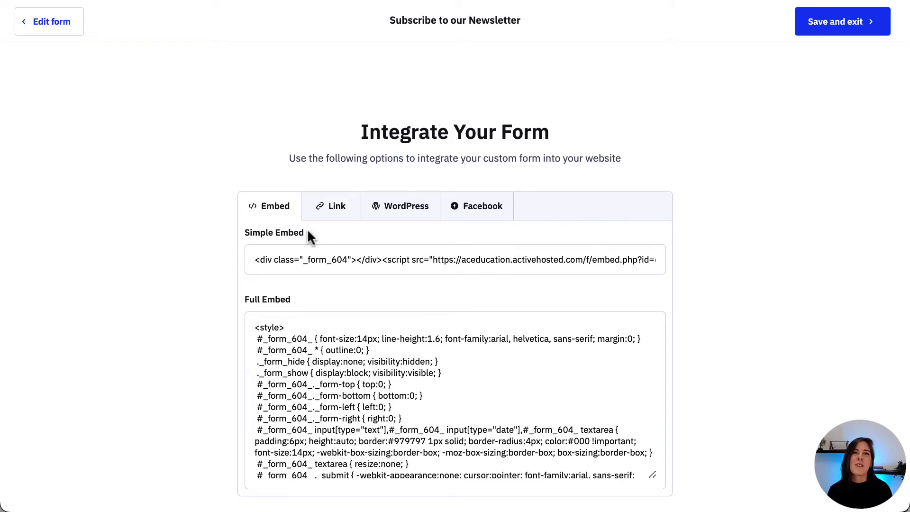
{"action": "left_click", "coordinate": [306, 260]}
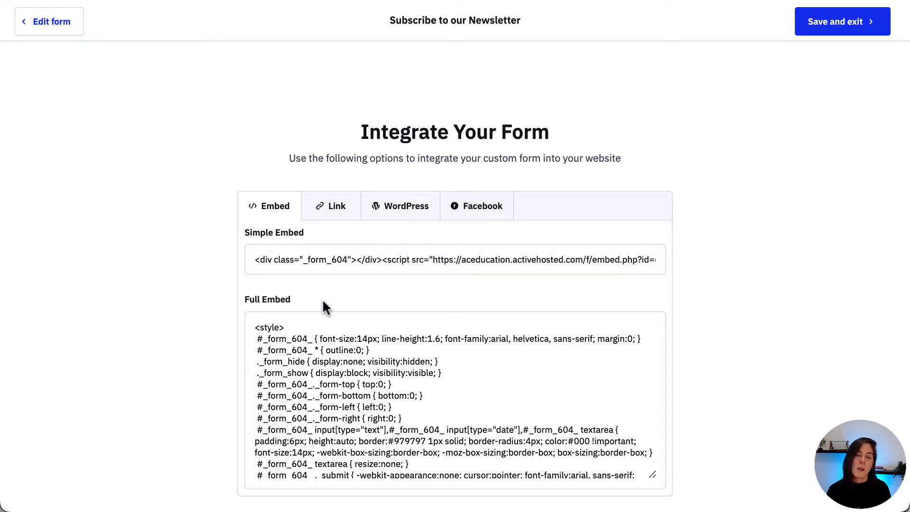
{"action": "left_click", "coordinate": [259, 323]}
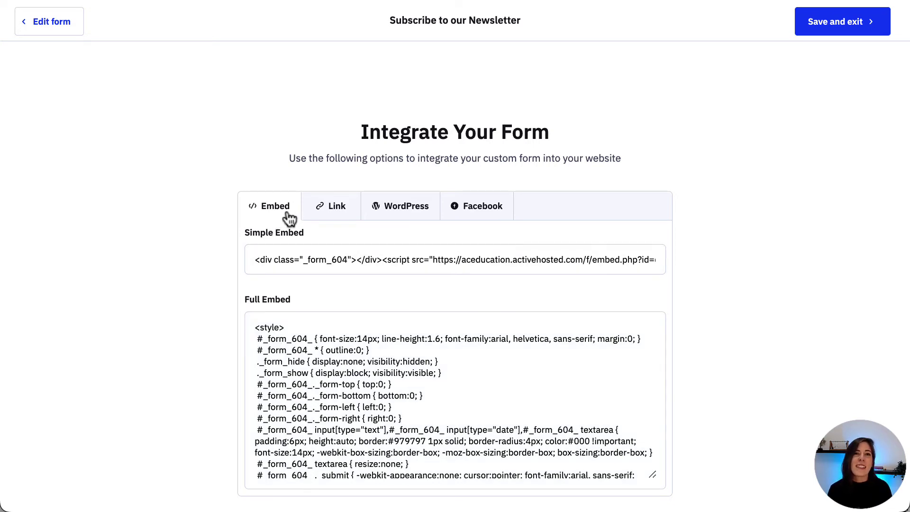
Step: Copy the form's share link and view the WordPress and Facebook integration options
{"action": "left_click", "coordinate": [332, 206]}
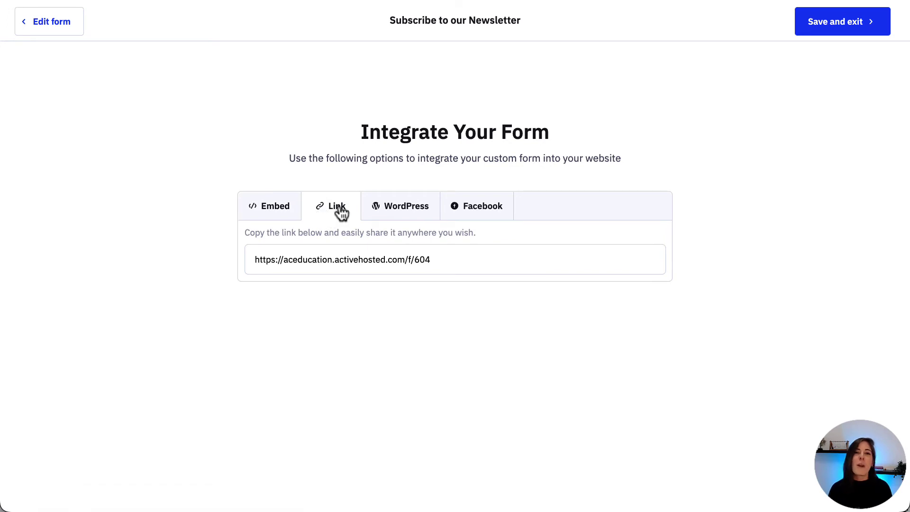
{"action": "left_click", "coordinate": [335, 260]}
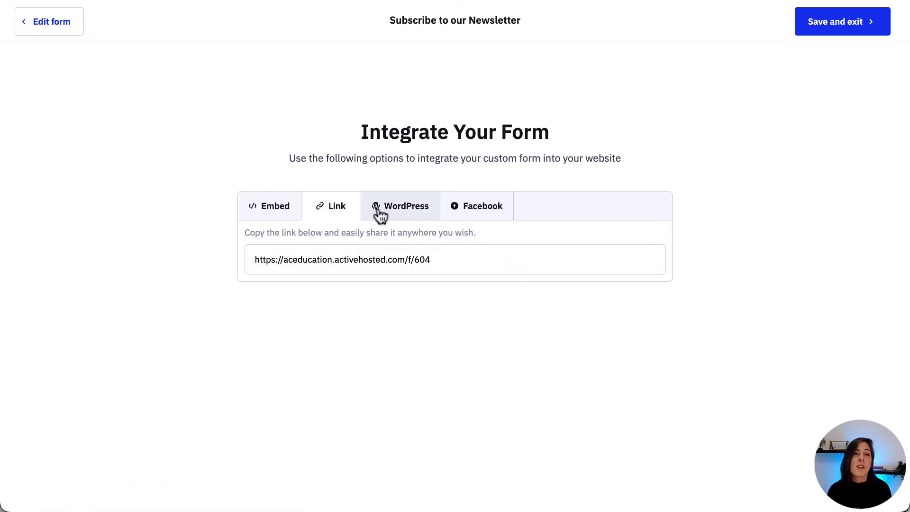
{"action": "left_click", "coordinate": [403, 210]}
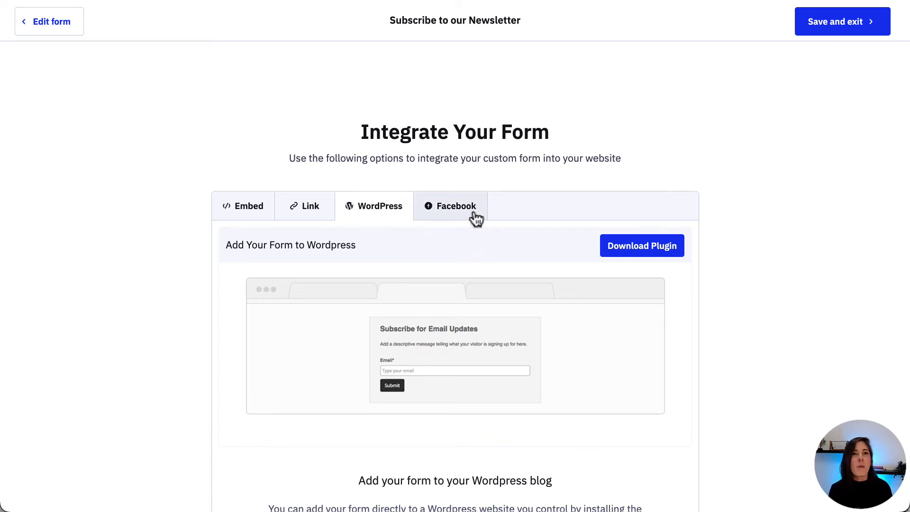
{"action": "left_click", "coordinate": [448, 207]}
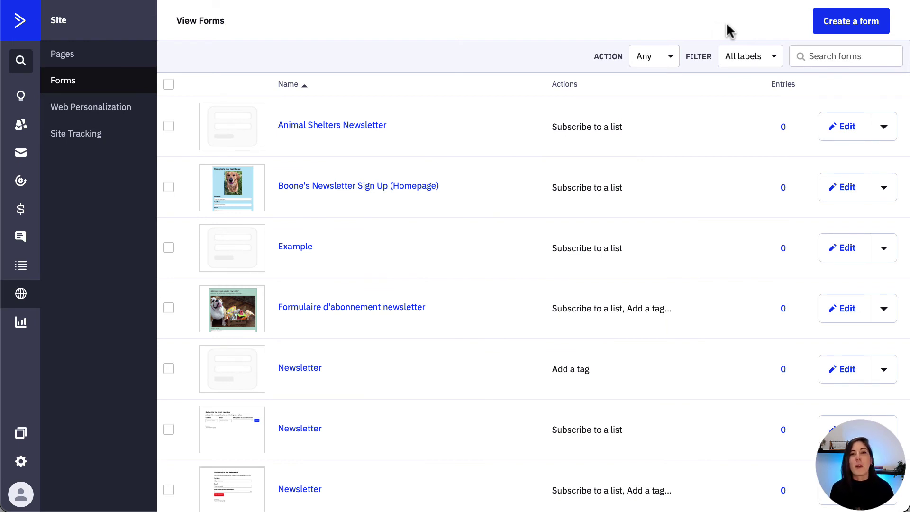
Step: Create a Floating Bar form 'Subscribe to our Newsletter' for activecampaign.com, subscribing signups to Boone's Monthly Newsletter
{"action": "left_click", "coordinate": [861, 25]}
{"action": "type", "text": "Subscribe to our Newsletter"}
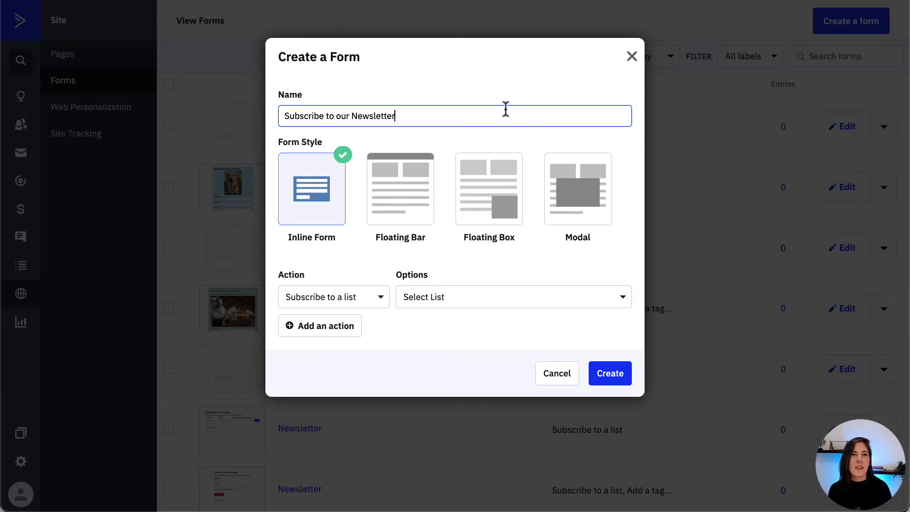
{"action": "key", "text": "Tab"}
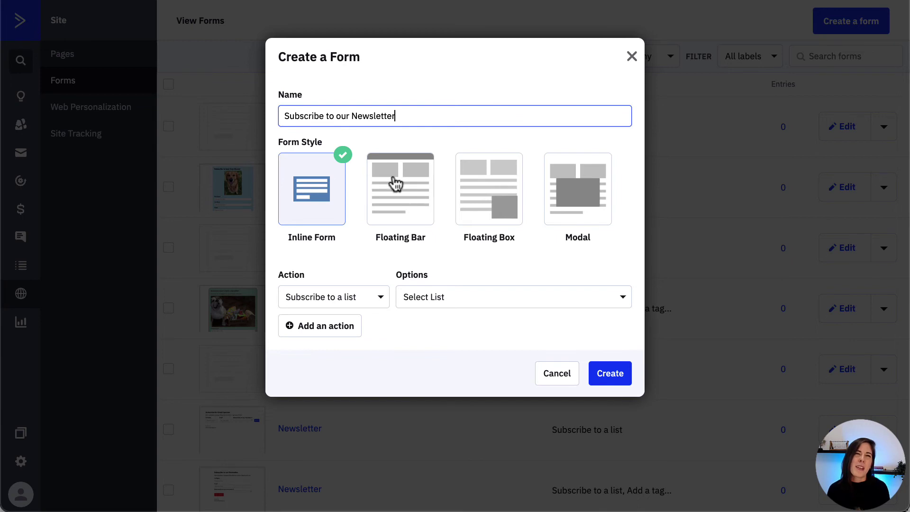
{"action": "left_click", "coordinate": [413, 193]}
{"action": "left_click", "coordinate": [346, 297]}
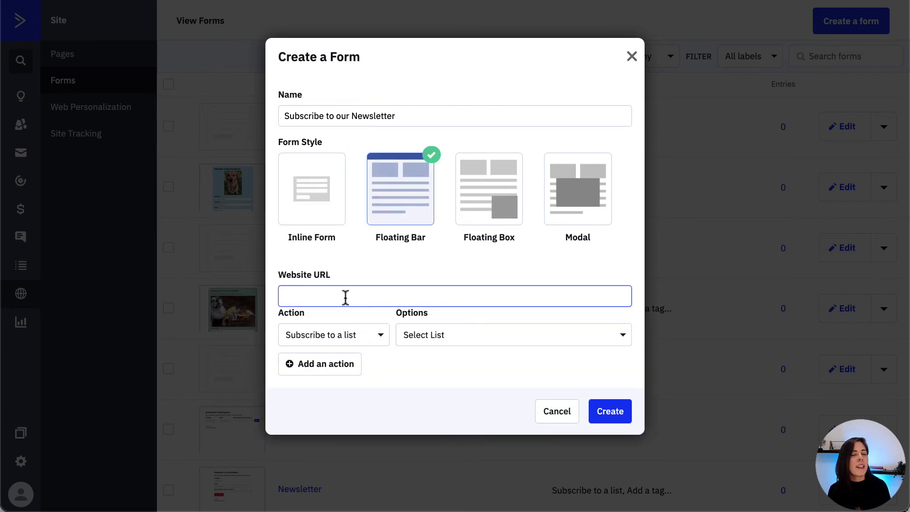
{"action": "type", "text": "activecampaign.com"}
{"action": "left_click", "coordinate": [584, 334]}
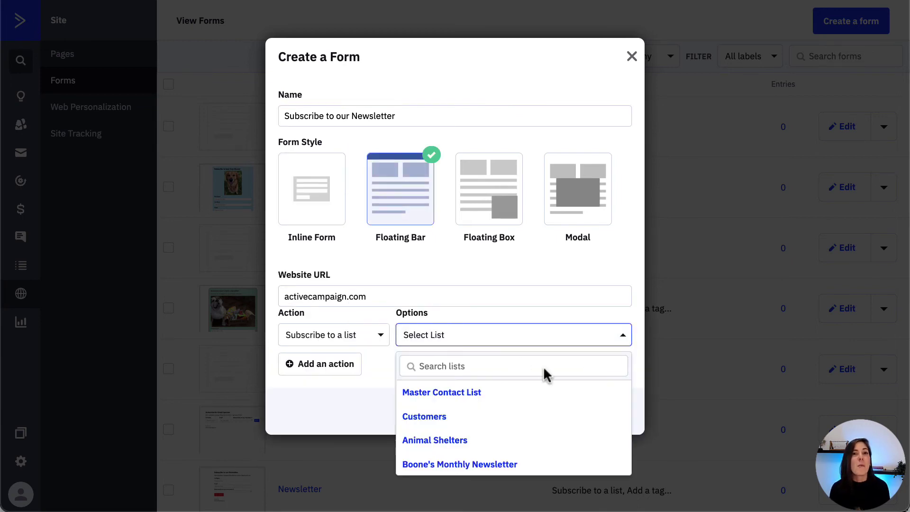
{"action": "left_click", "coordinate": [460, 464]}
{"action": "left_click", "coordinate": [610, 412]}
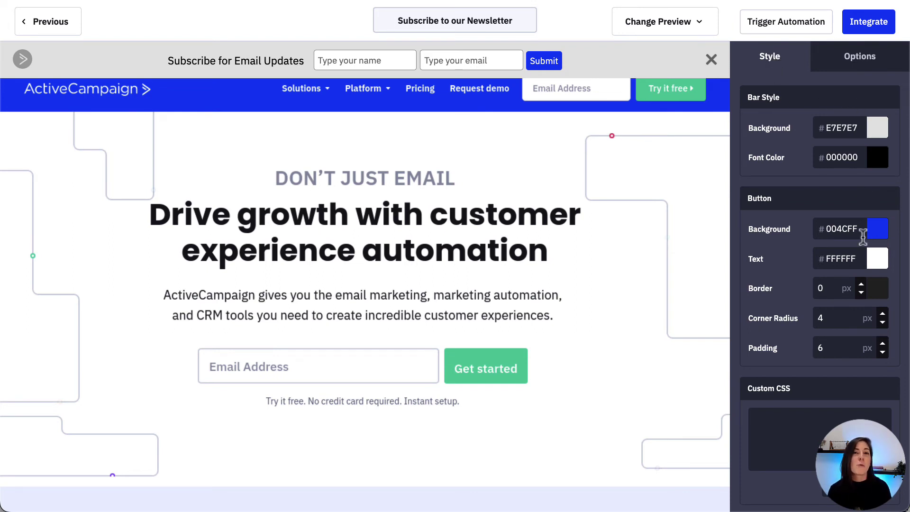
Step: In the bar's Options, switch the Name field off and back on so it stays included
{"action": "left_click", "coordinate": [864, 58]}
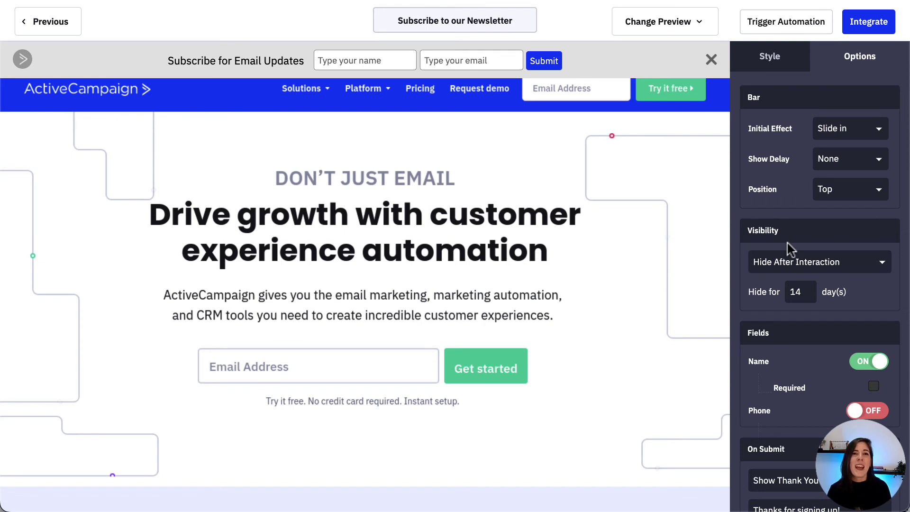
{"action": "scroll", "coordinate": [788, 244], "scroll_direction": "down", "scroll_amount": 4}
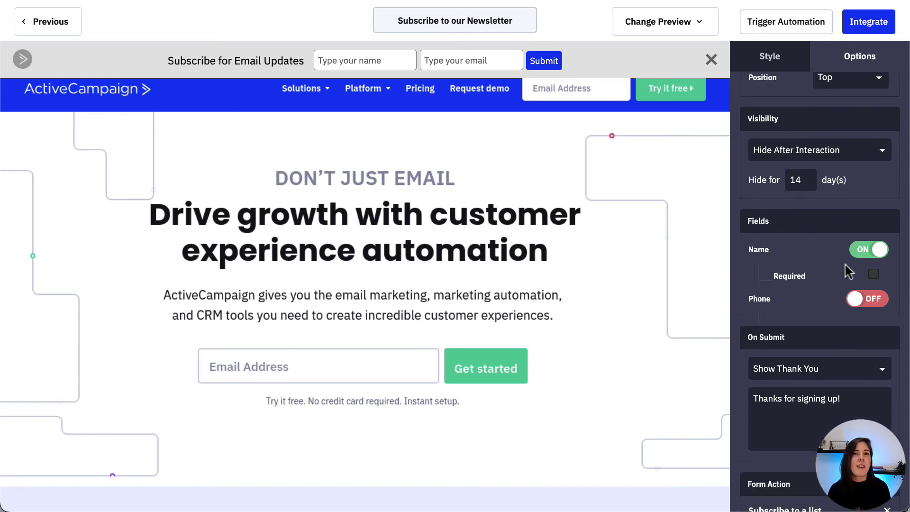
{"action": "left_click", "coordinate": [869, 251]}
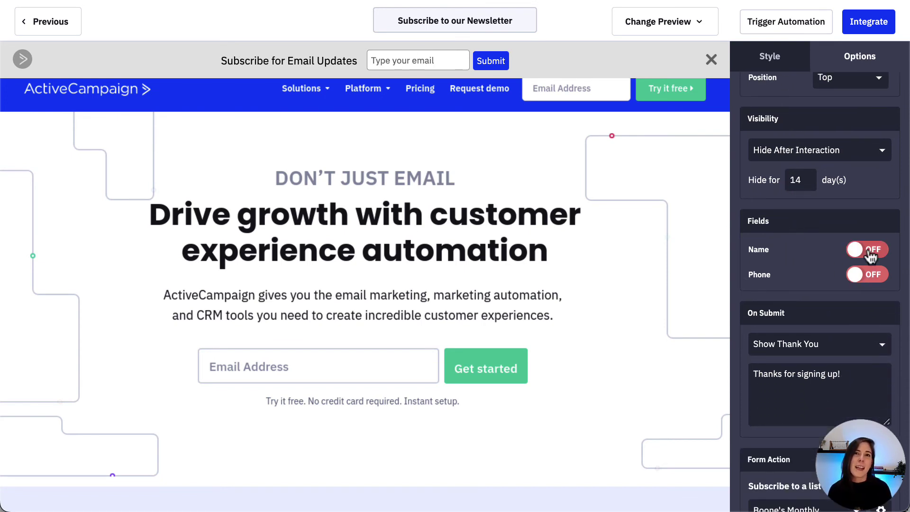
{"action": "left_click", "coordinate": [872, 254]}
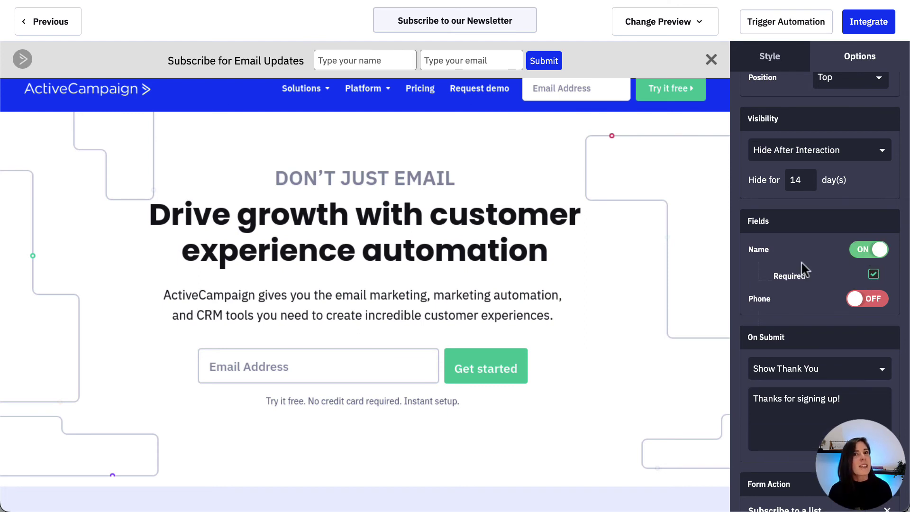
{"action": "scroll", "coordinate": [802, 261], "scroll_direction": "down", "scroll_amount": 4}
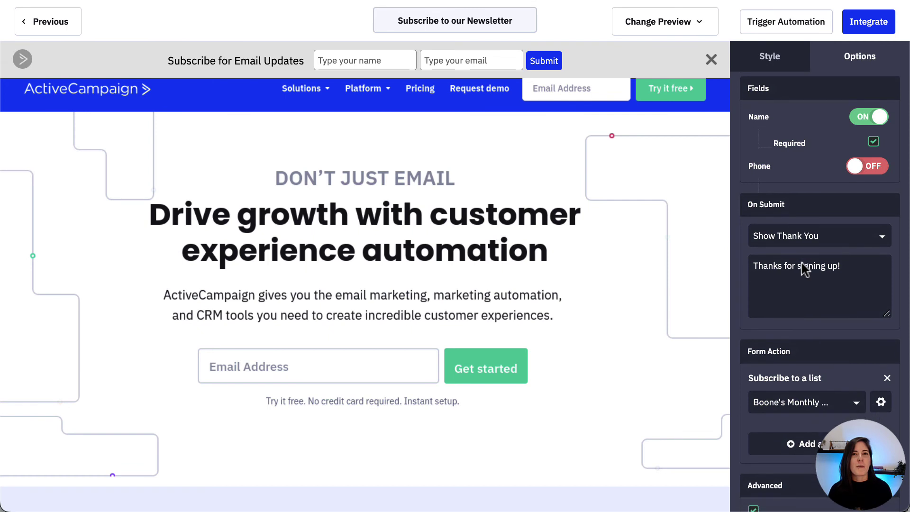
{"action": "scroll", "coordinate": [806, 269], "scroll_direction": "down", "scroll_amount": 1}
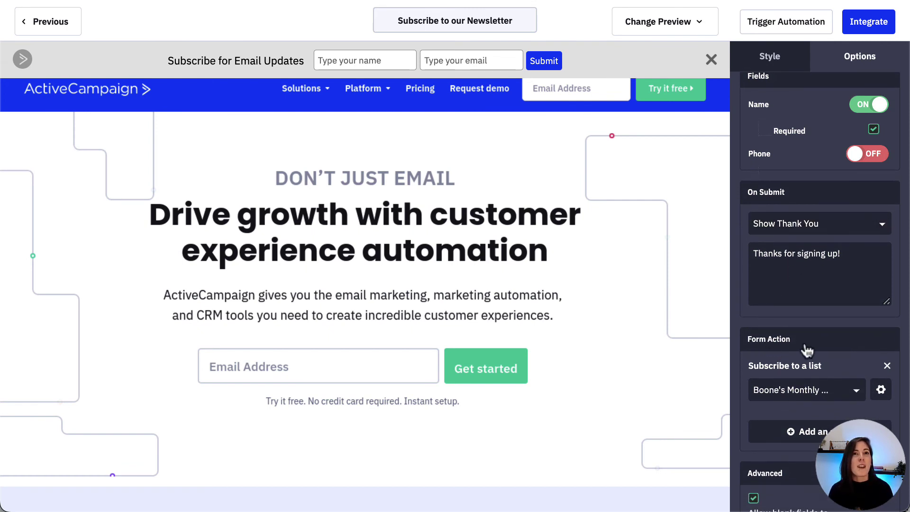
{"action": "scroll", "coordinate": [807, 348], "scroll_direction": "down", "scroll_amount": 4}
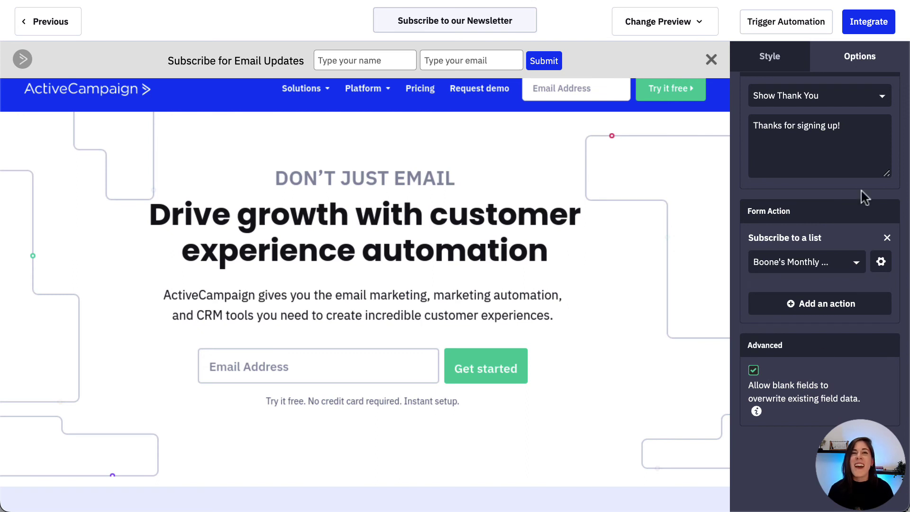
Step: Open the Integrate Your Form page showing the floating bar's simple embed script
{"action": "left_click", "coordinate": [869, 22]}
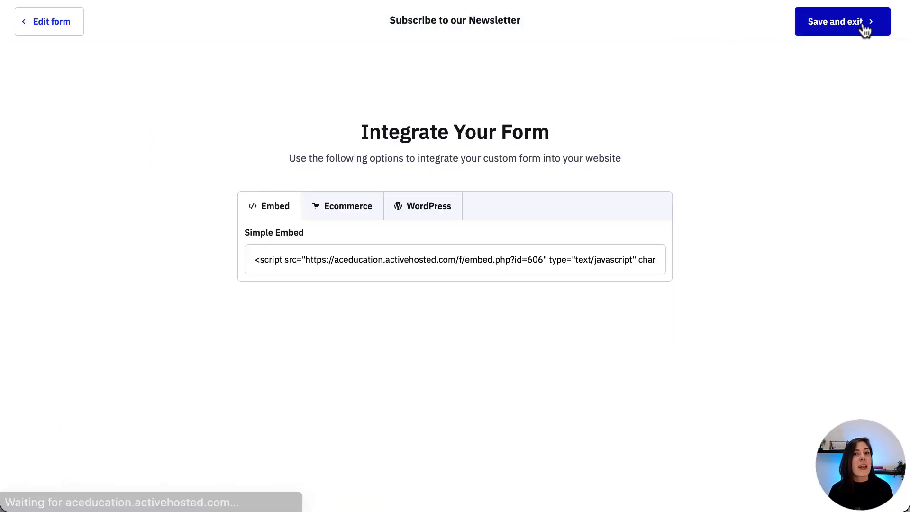